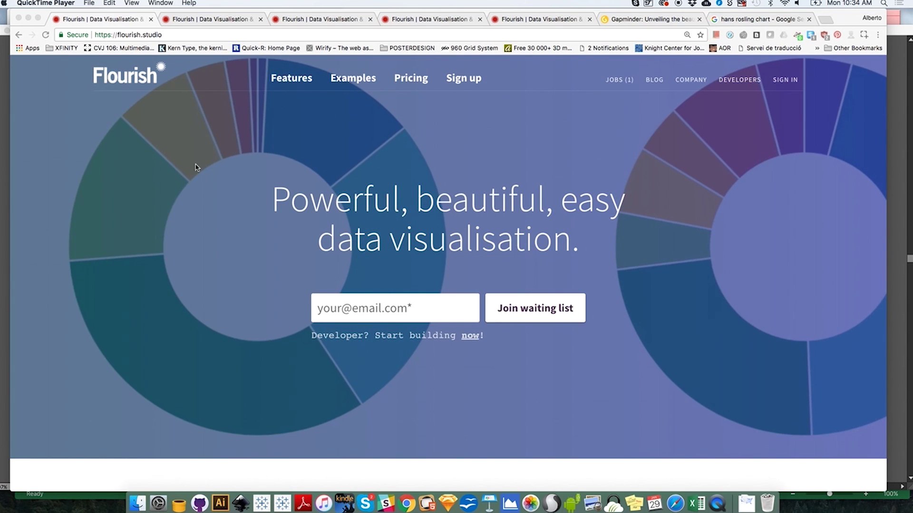
- View the projects overview and go through the Election 2016 Sequence story from its first slide to slide 6
click(224, 20)
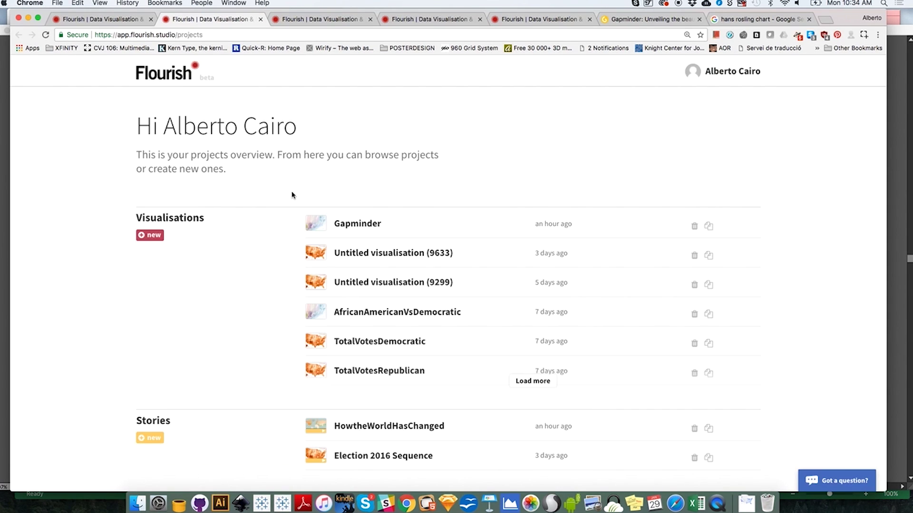
click(318, 19)
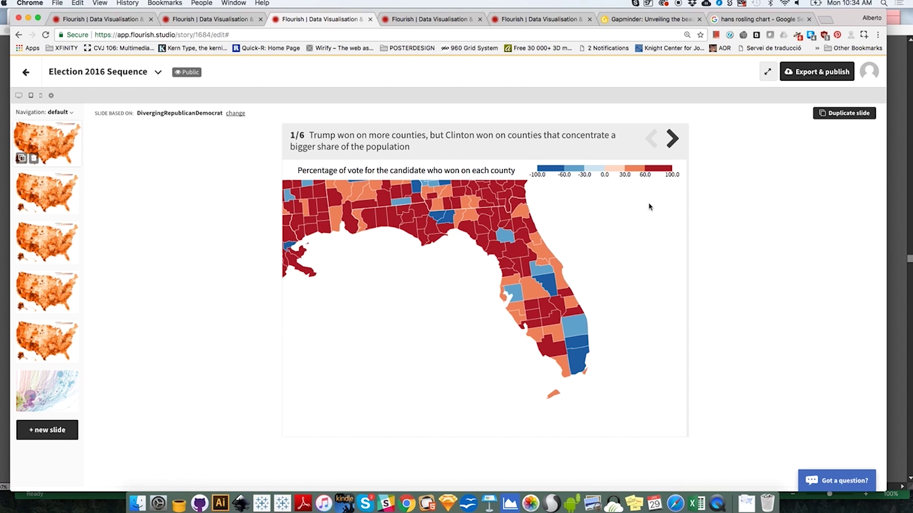
click(635, 243)
key(Right)
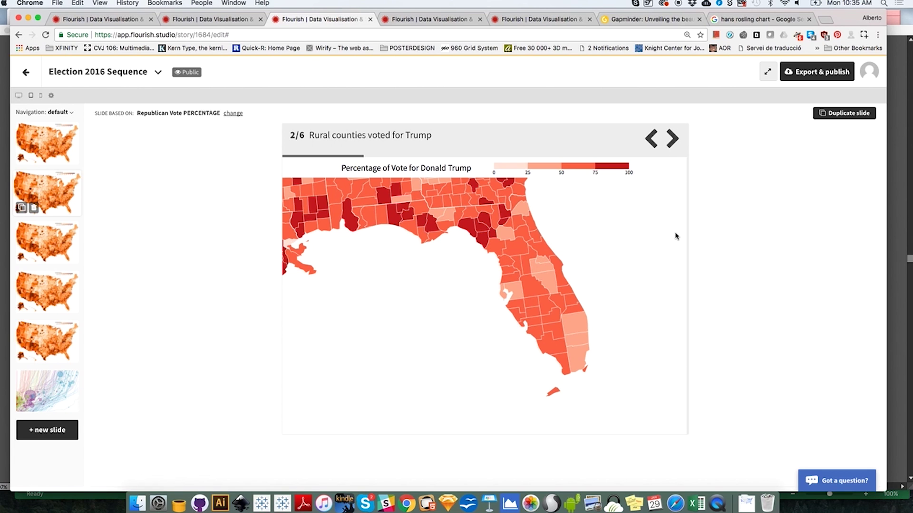
key(Right)
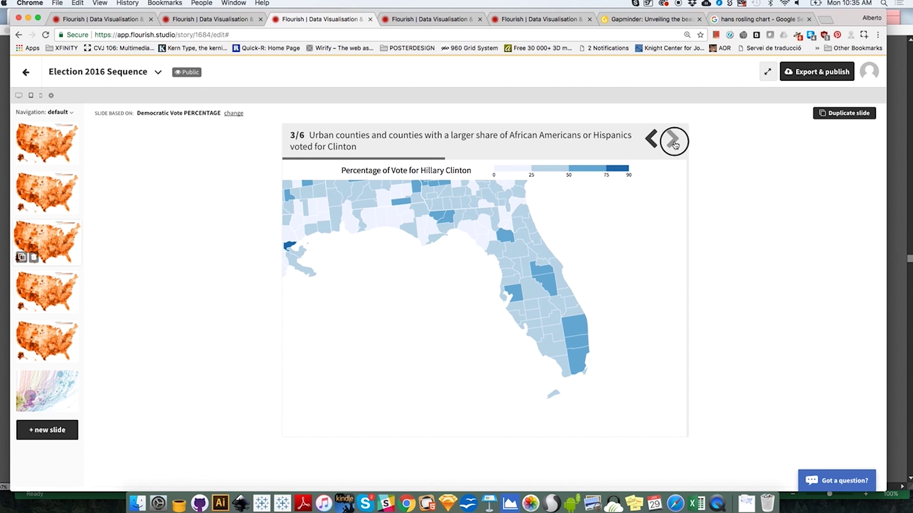
key(Right)
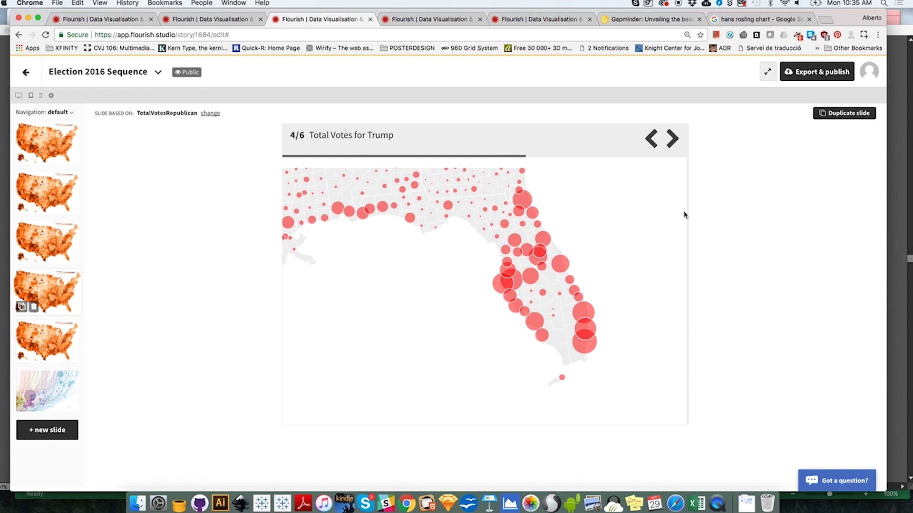
key(Right)
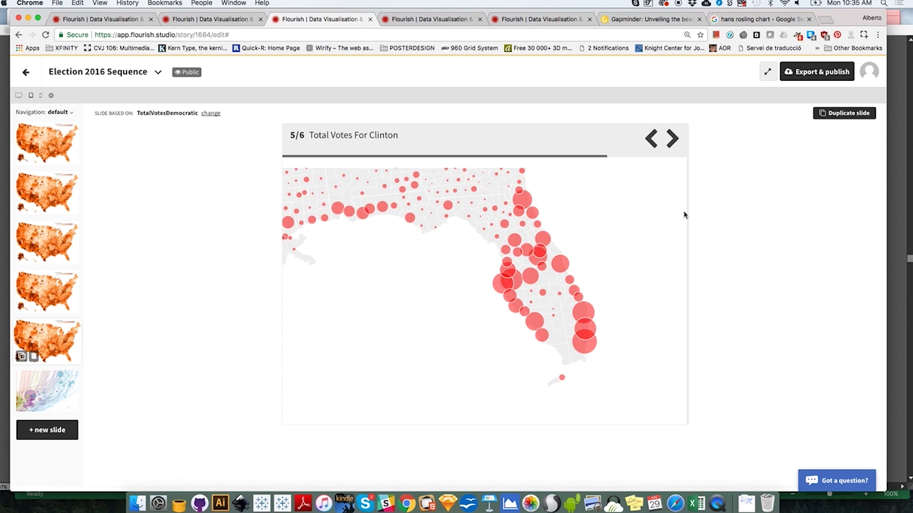
mouse_move(538, 255)
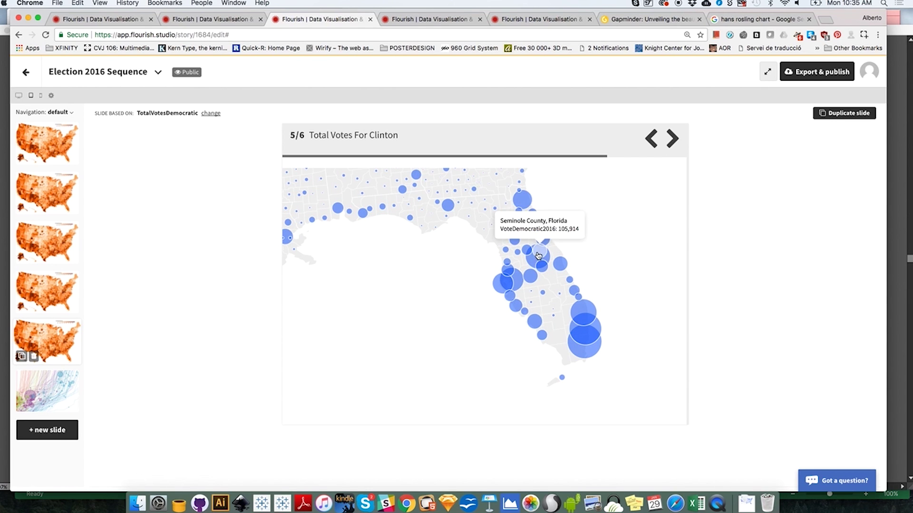
click(672, 139)
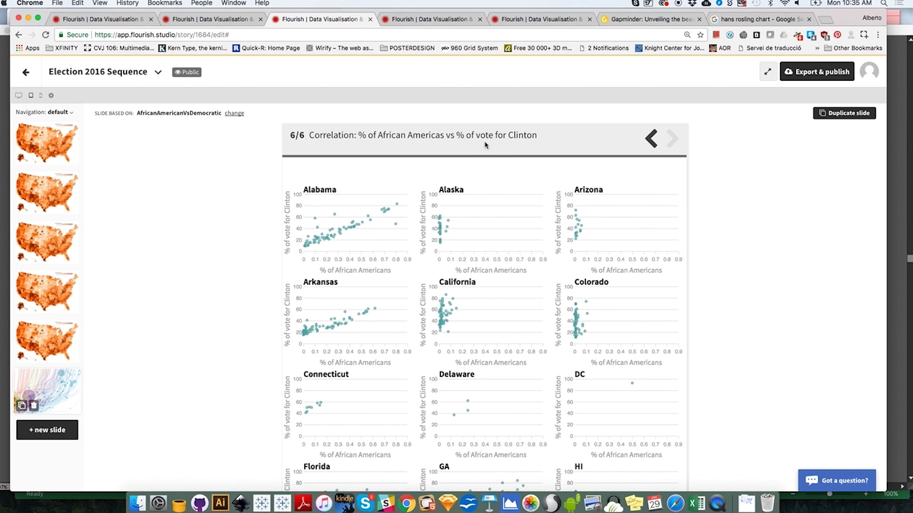
- Compare the ChildrenPerWoman and LifeExpectancy maps in the HowtheWorldHasChanged story, and view the TotalVotesDemocratic visualisation
click(444, 19)
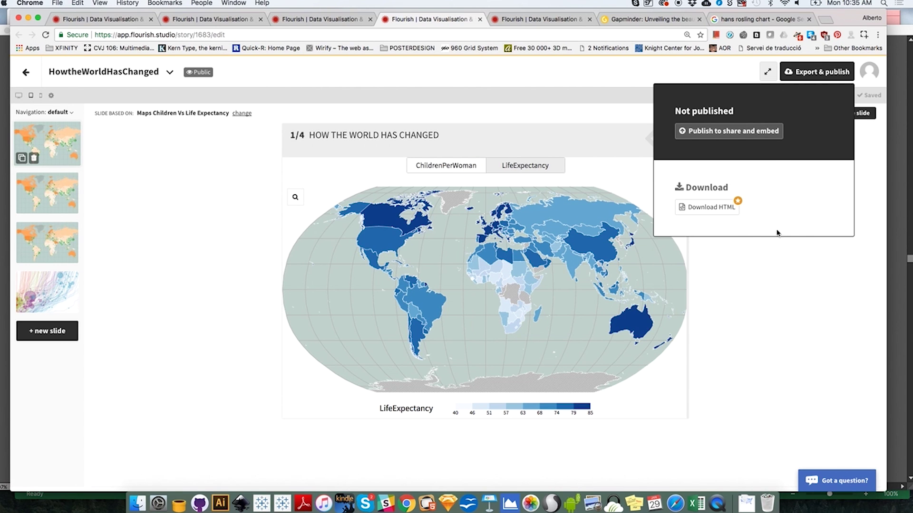
click(730, 263)
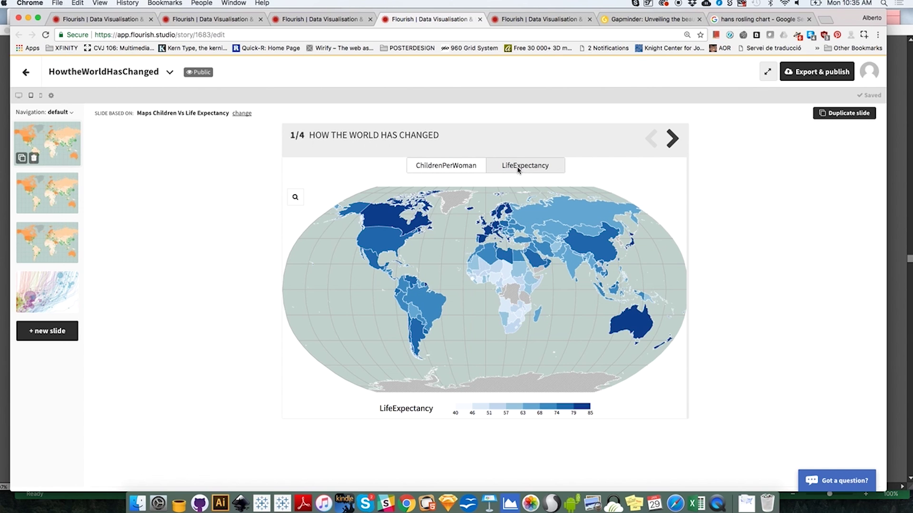
click(452, 164)
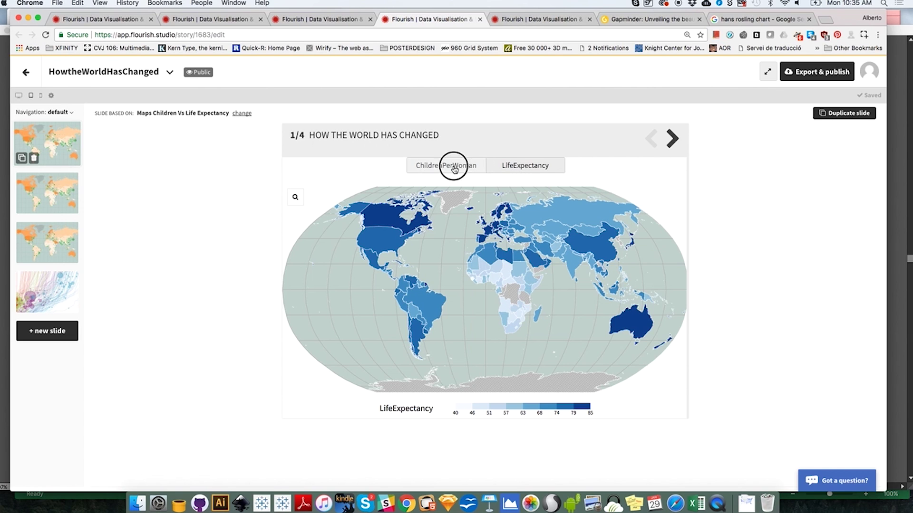
click(511, 171)
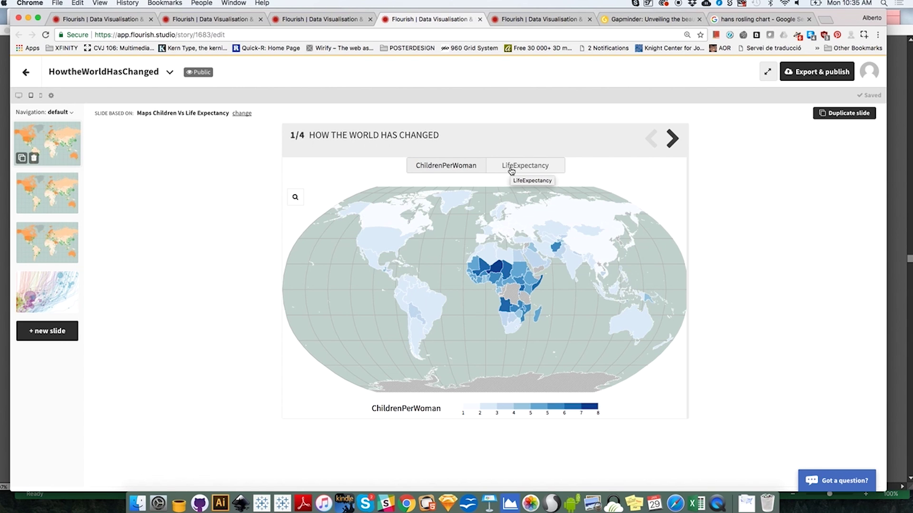
click(511, 170)
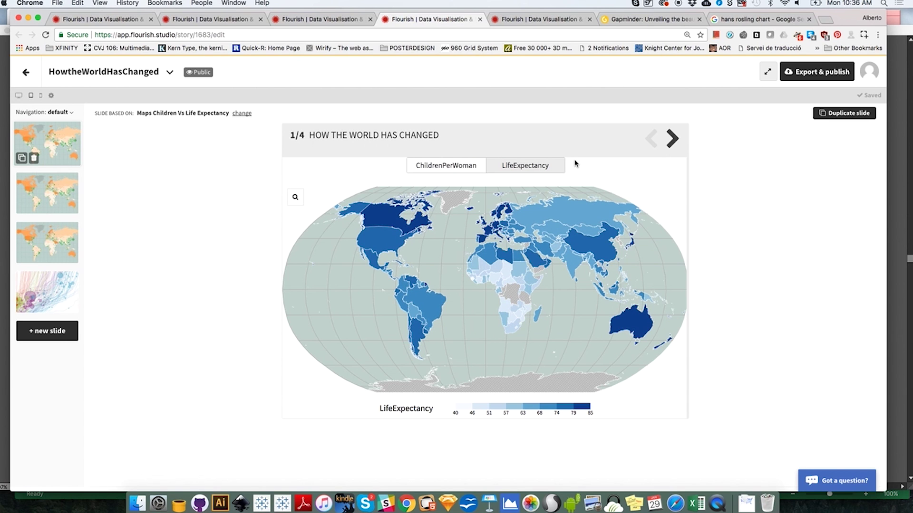
click(528, 22)
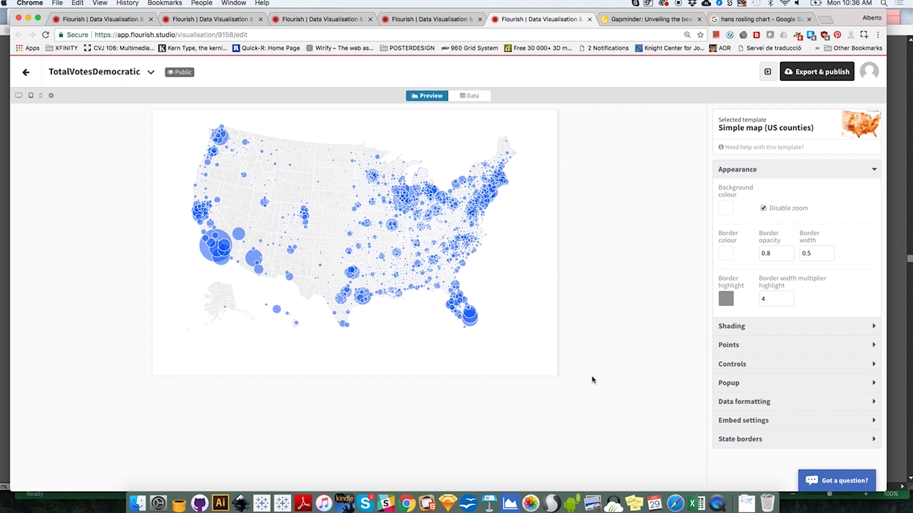
- Open the Flourish pricing page and examine the free Public plan's visibility, core templates, public views and embedding features
click(128, 20)
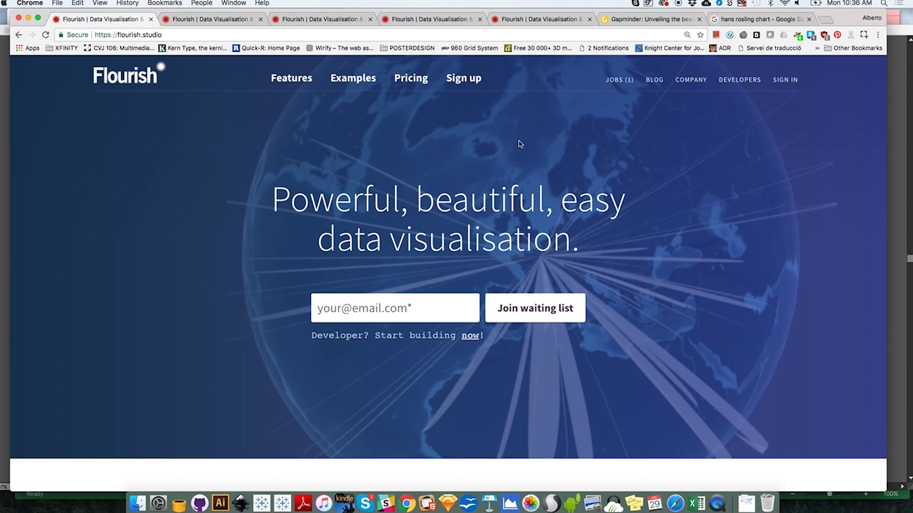
click(412, 81)
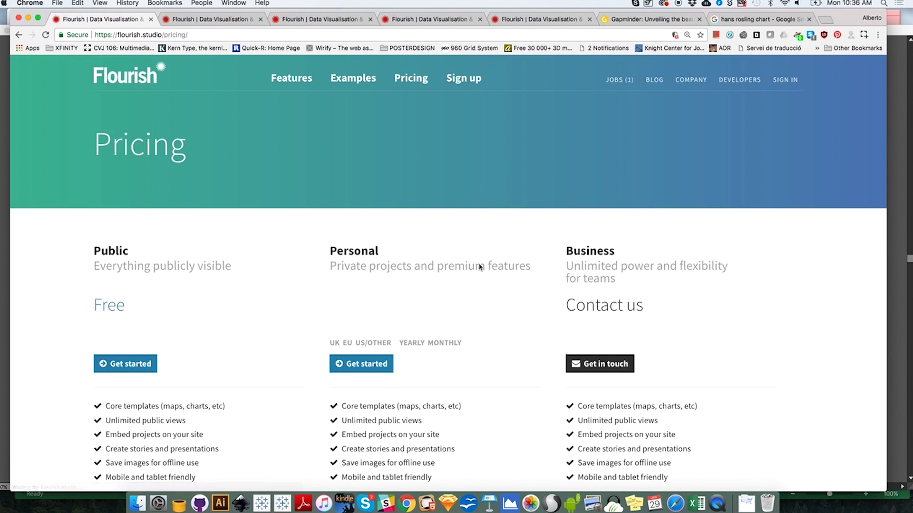
click(511, 322)
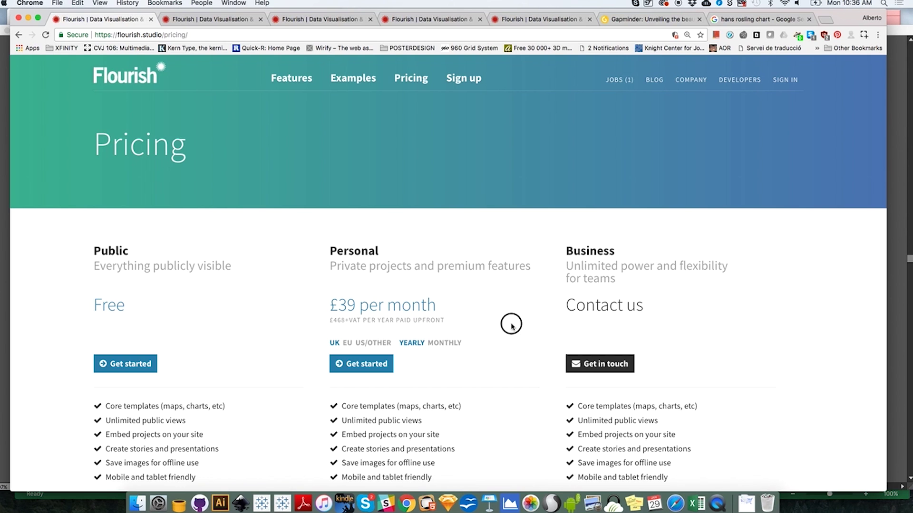
scroll(511, 323, down, 3)
scroll(511, 327, down, 2)
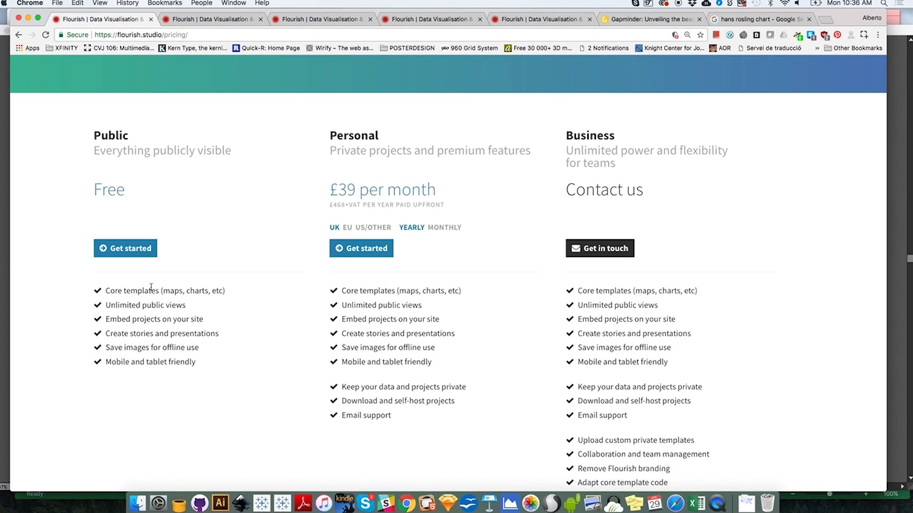
drag(92, 148, 236, 153)
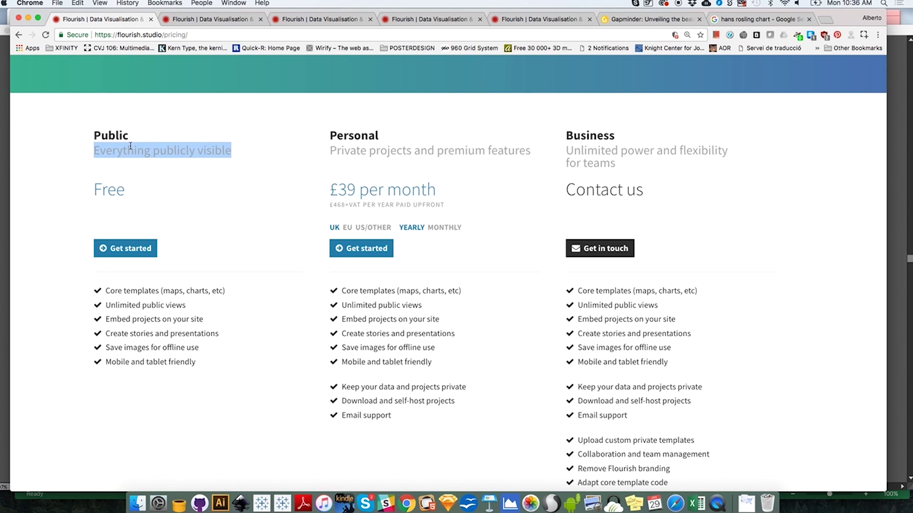
mouse_move(105, 290)
mouse_down()
mouse_move(212, 293)
mouse_move(223, 320)
mouse_move(106, 289)
mouse_up()
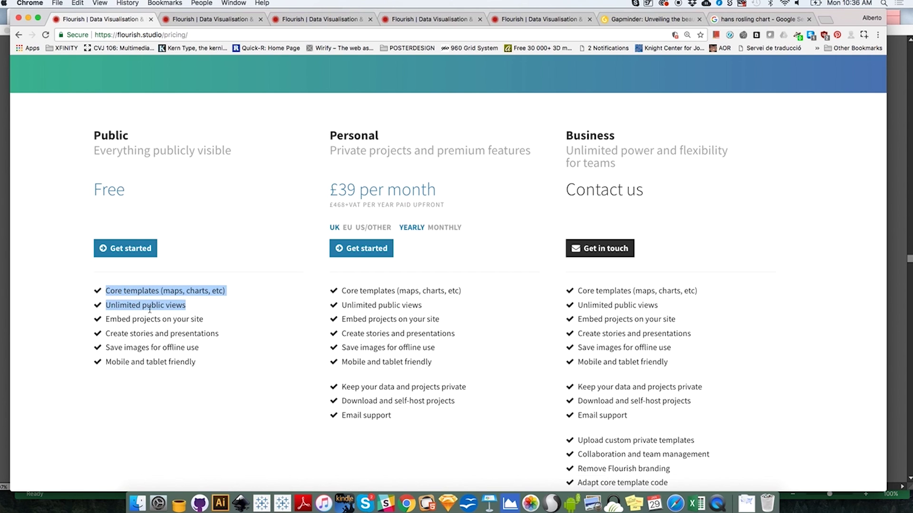
drag(203, 320, 105, 320)
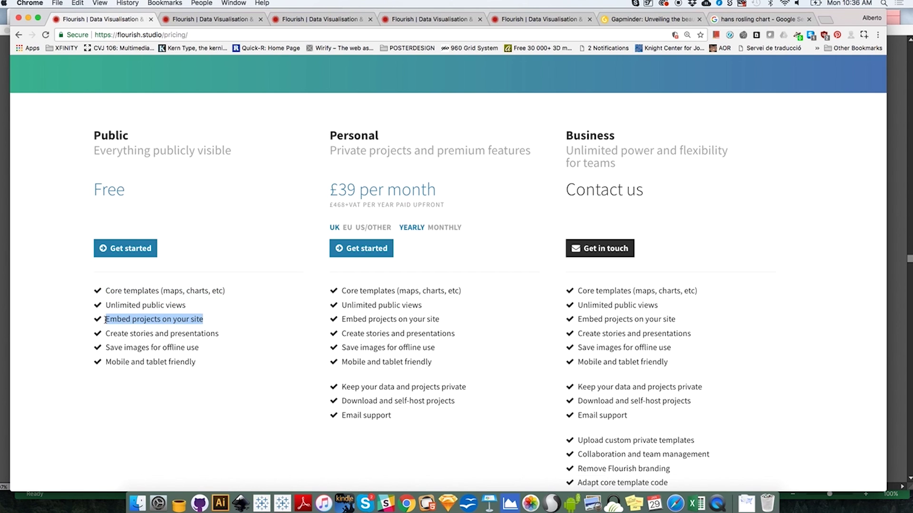
- Publish the Election 2016 Sequence story for sharing and embedding, and select its website embed code
click(238, 19)
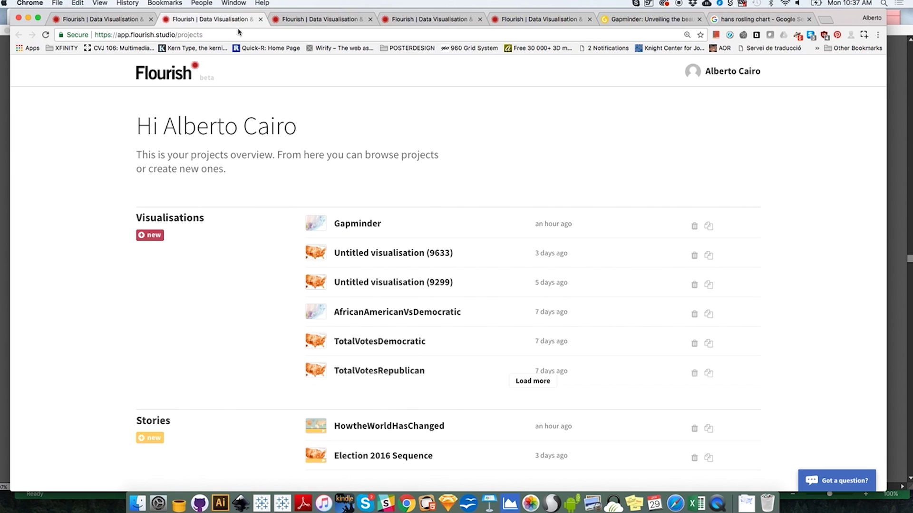
click(332, 16)
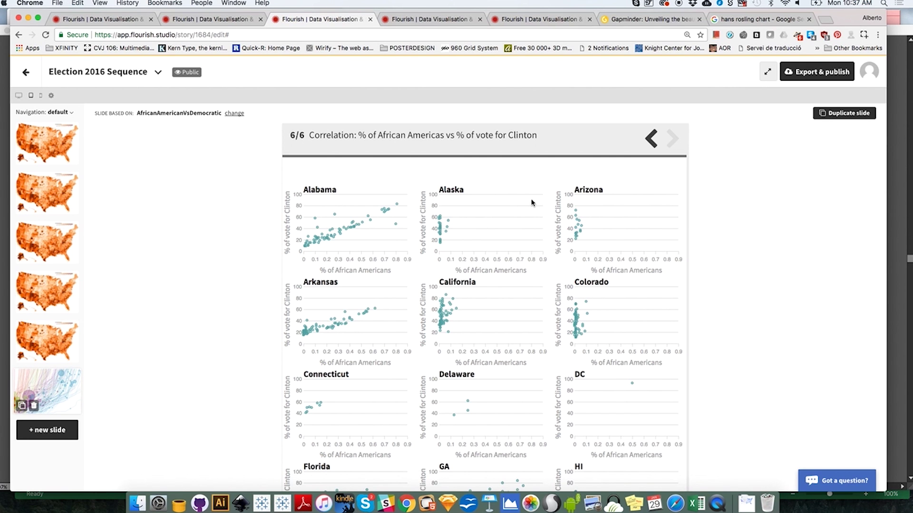
click(811, 76)
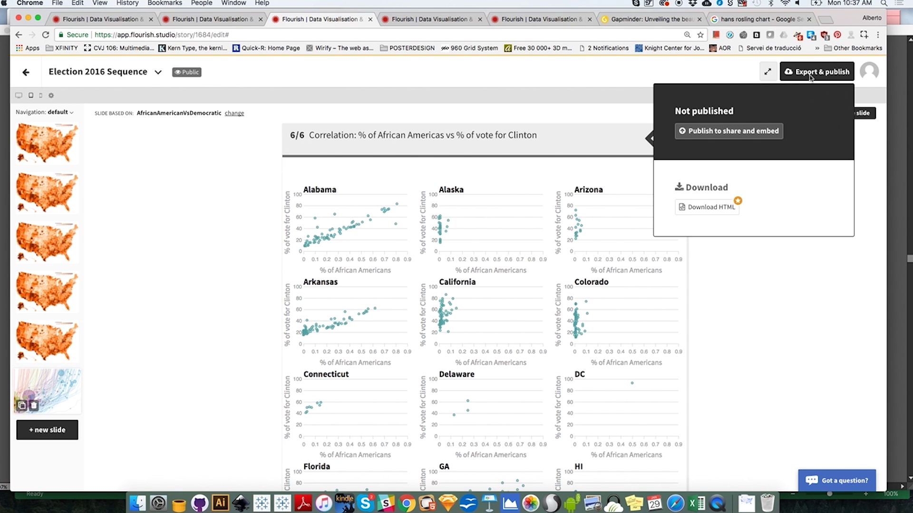
click(729, 135)
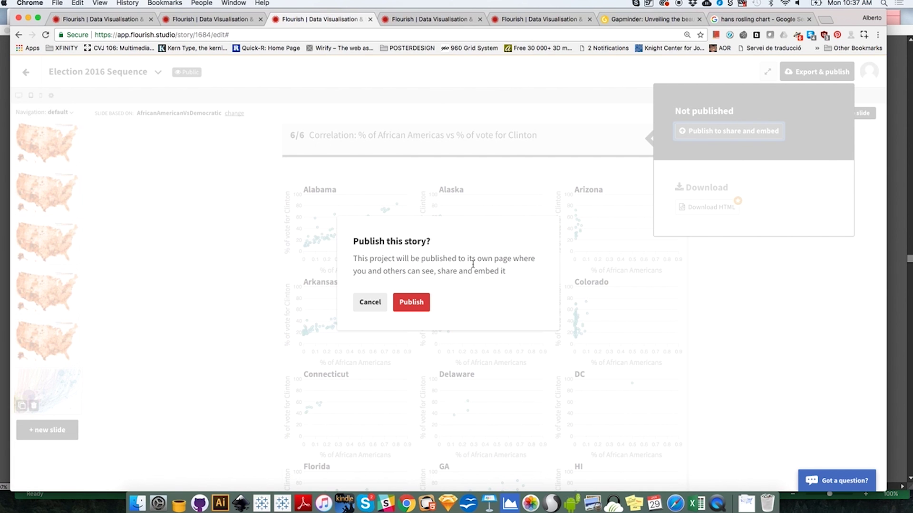
click(424, 304)
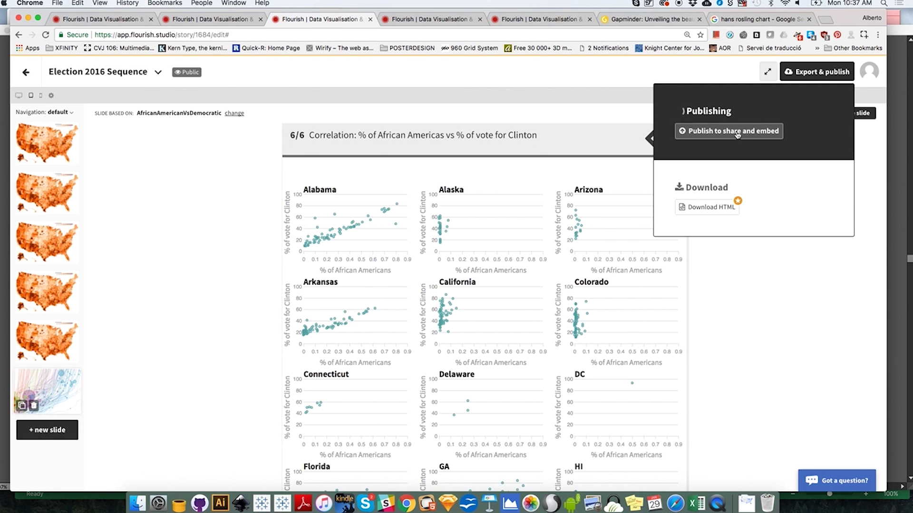
click(732, 156)
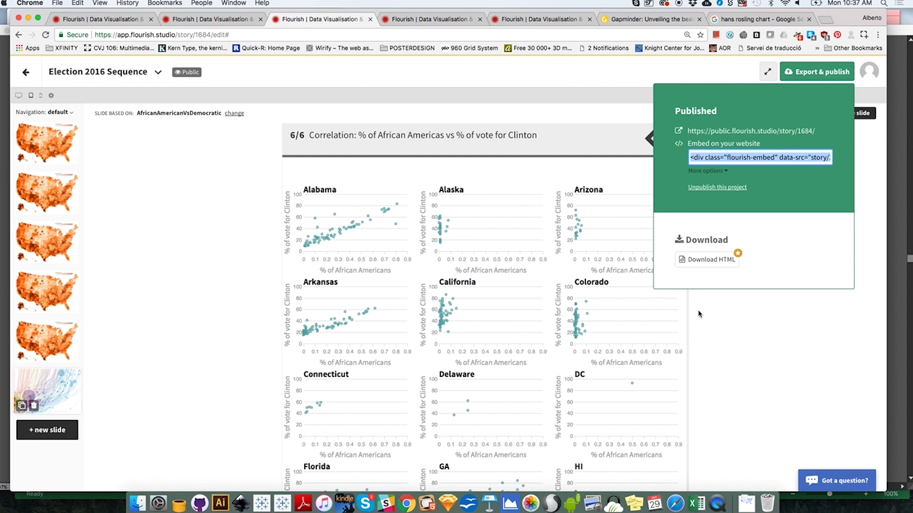
click(735, 321)
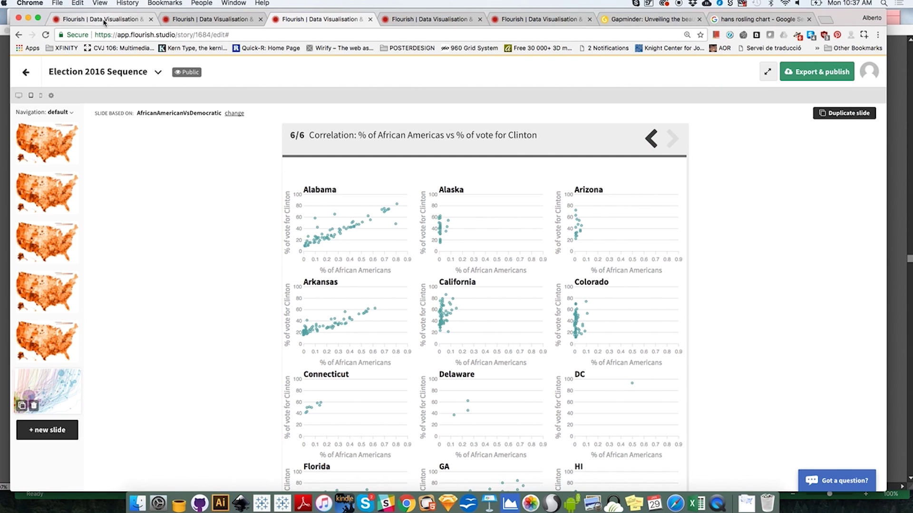
- Examine the Public plan's story creation and offline image features on the pricing page, checking the TotalVotesDemocratic map and election story
click(104, 21)
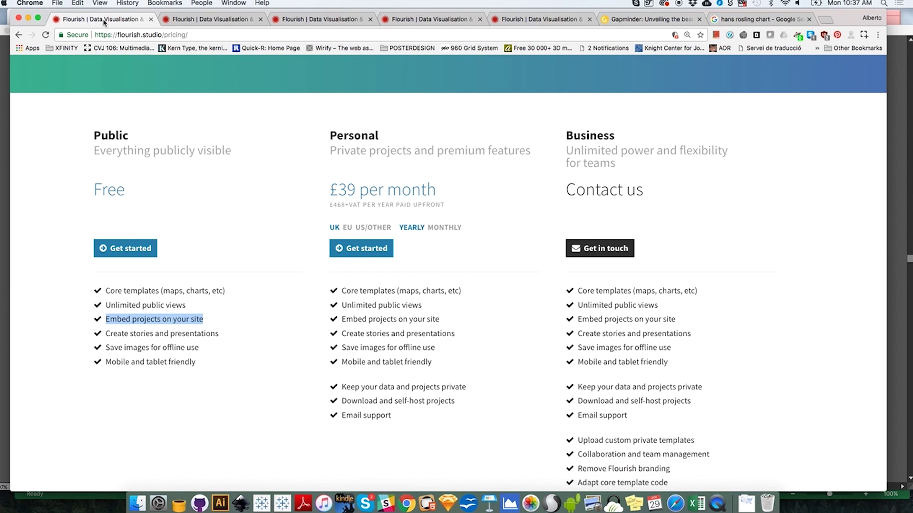
triple_click(164, 333)
click(513, 21)
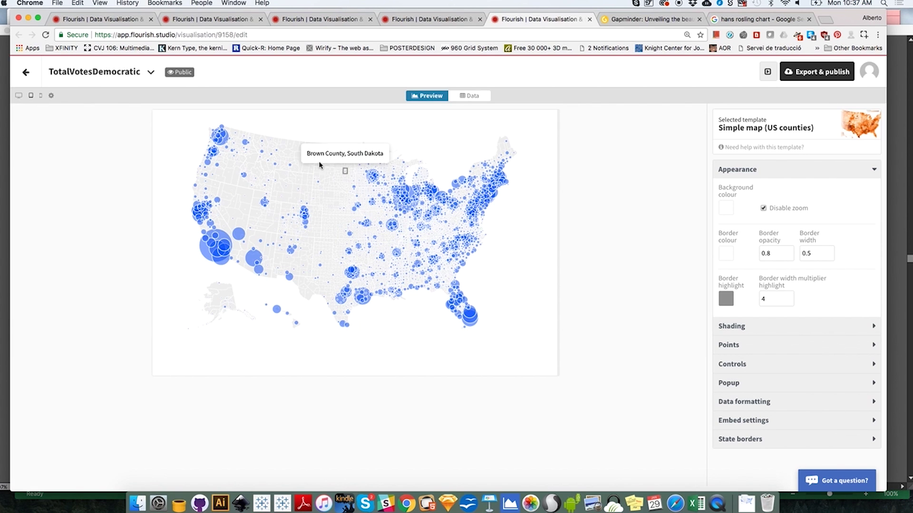
click(342, 20)
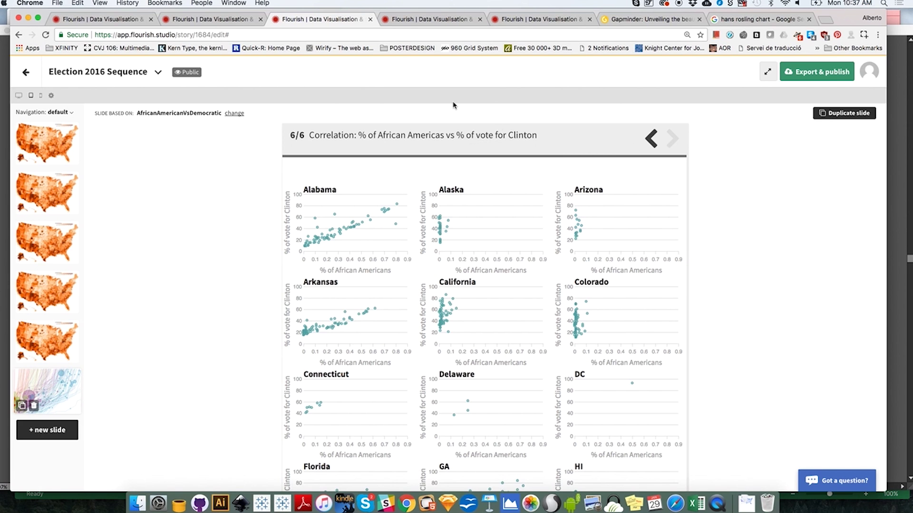
click(100, 19)
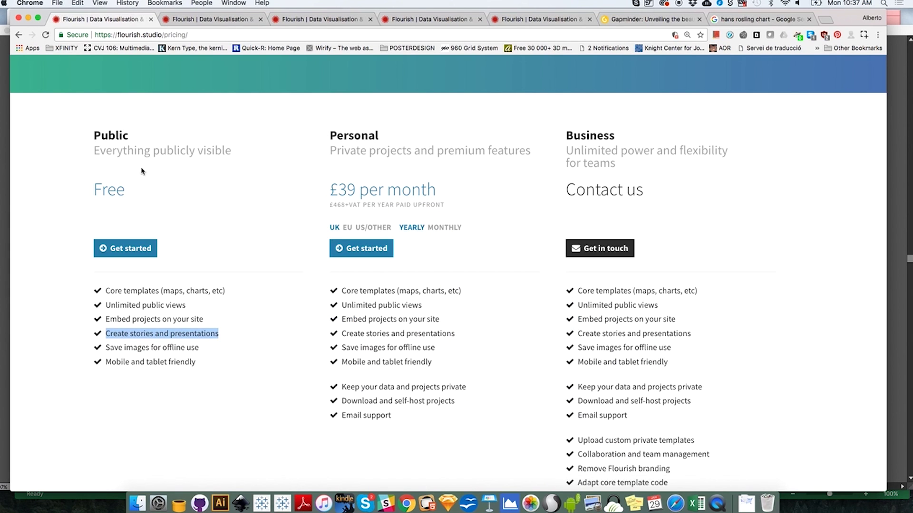
triple_click(150, 347)
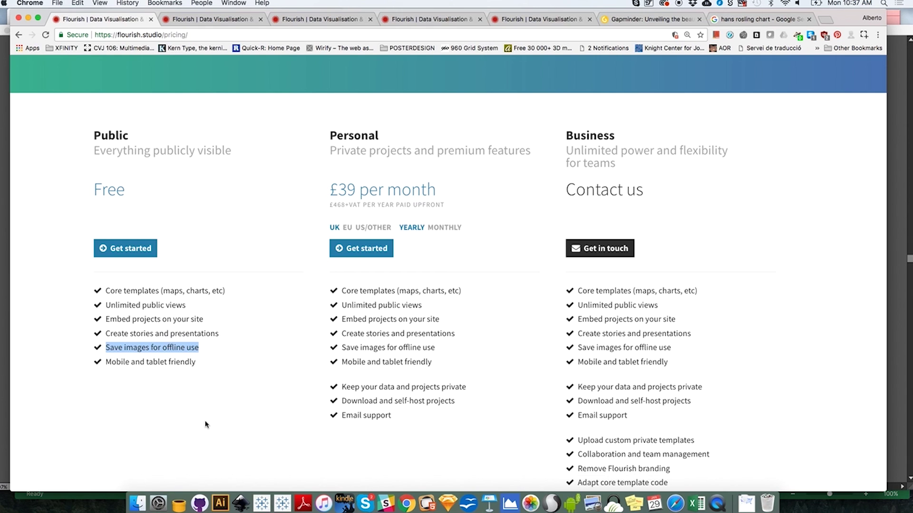
- Download the TotalVotesDemocratic map as an SVG snapshot image and open the downloaded file in Illustrator
click(555, 19)
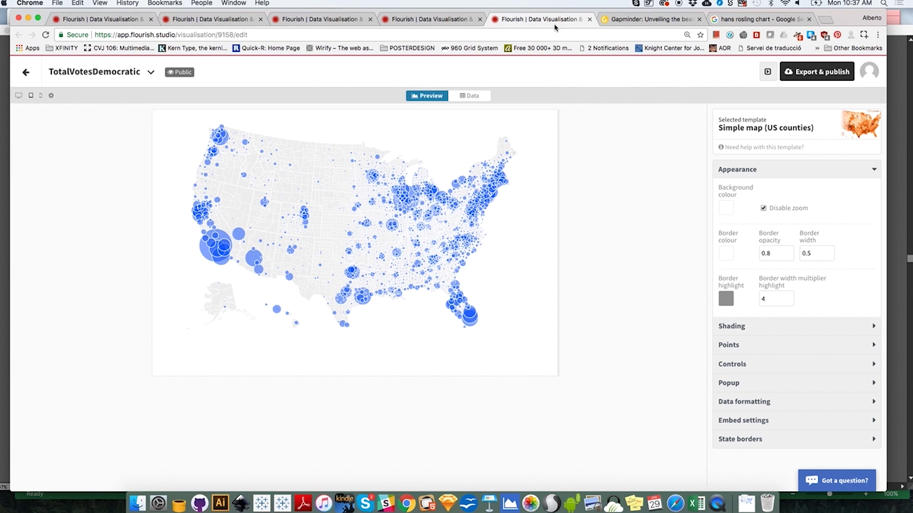
click(813, 76)
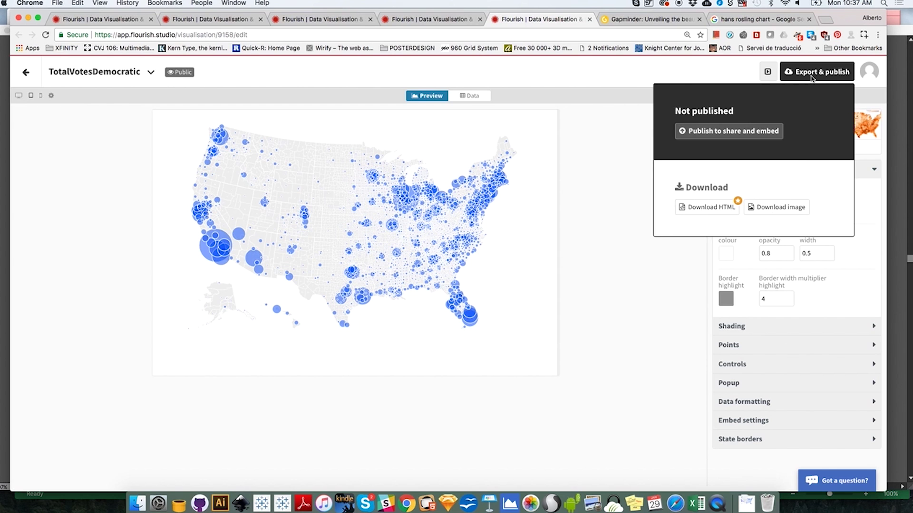
click(785, 211)
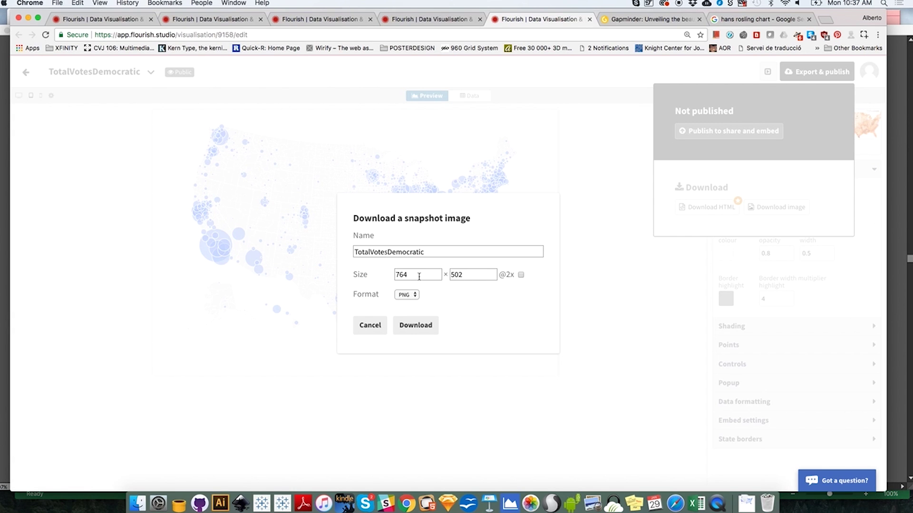
click(414, 295)
click(408, 310)
click(412, 328)
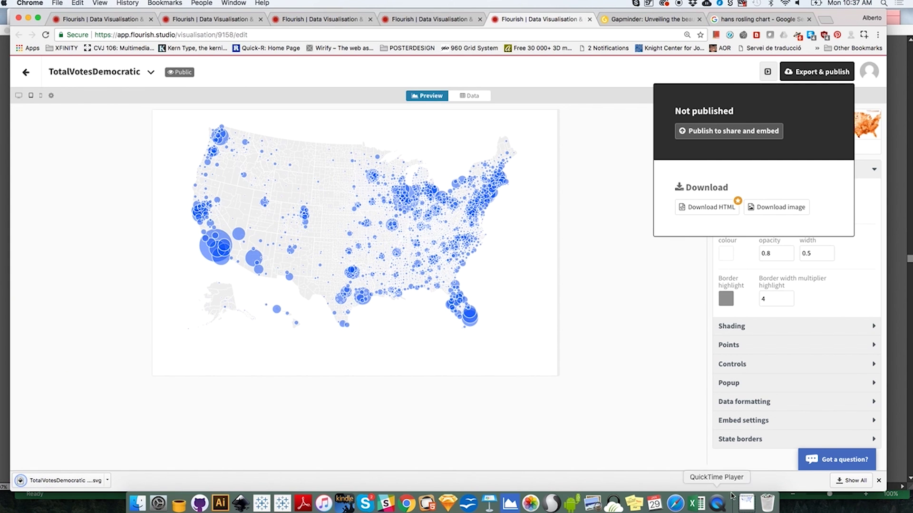
click(748, 500)
drag(752, 473, 224, 503)
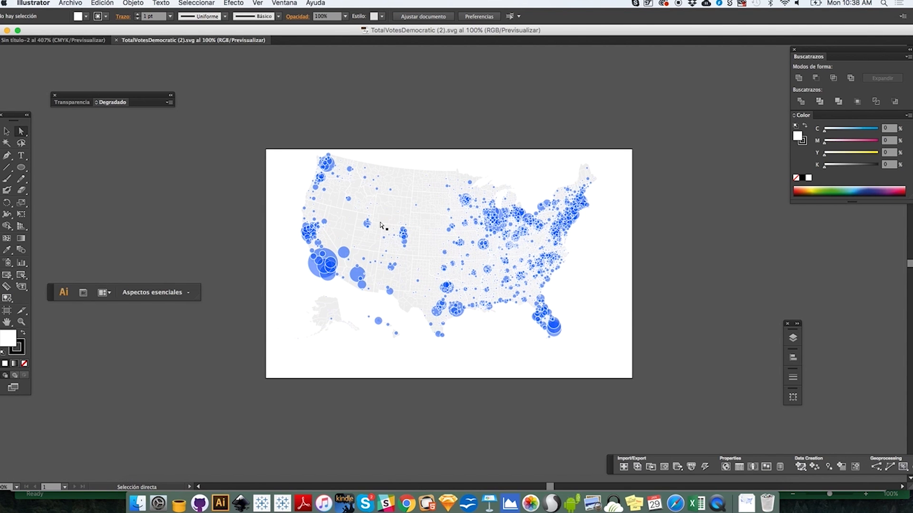
- Try moving one of the overlapping bubbles over southern California with Direct Selection, and undo the move
super+click(296, 214)
drag(298, 216, 405, 330)
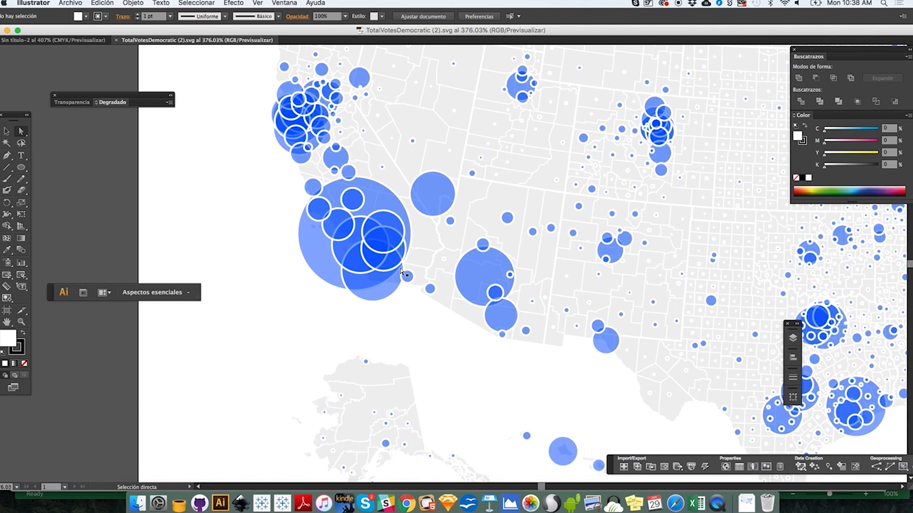
click(389, 205)
drag(389, 205, 317, 246)
key(super+z)
click(376, 291)
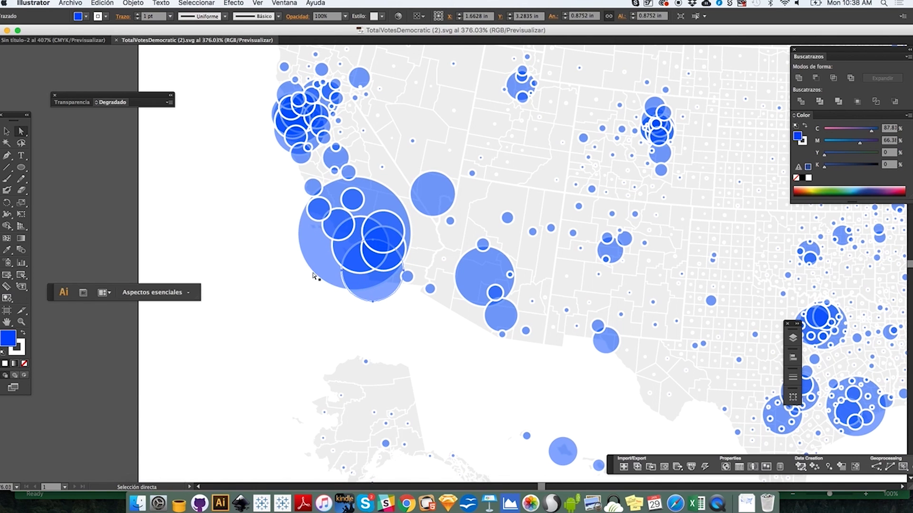
click(275, 273)
key(z)
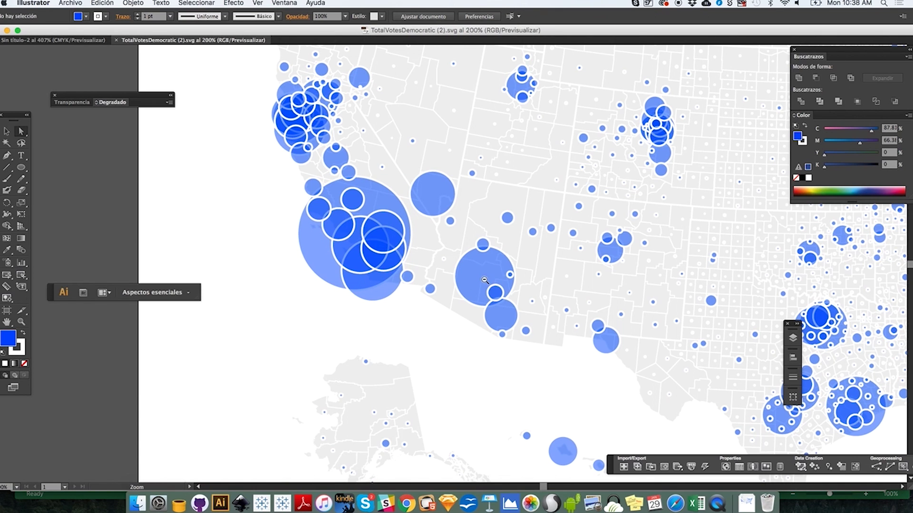
alt+click(485, 280)
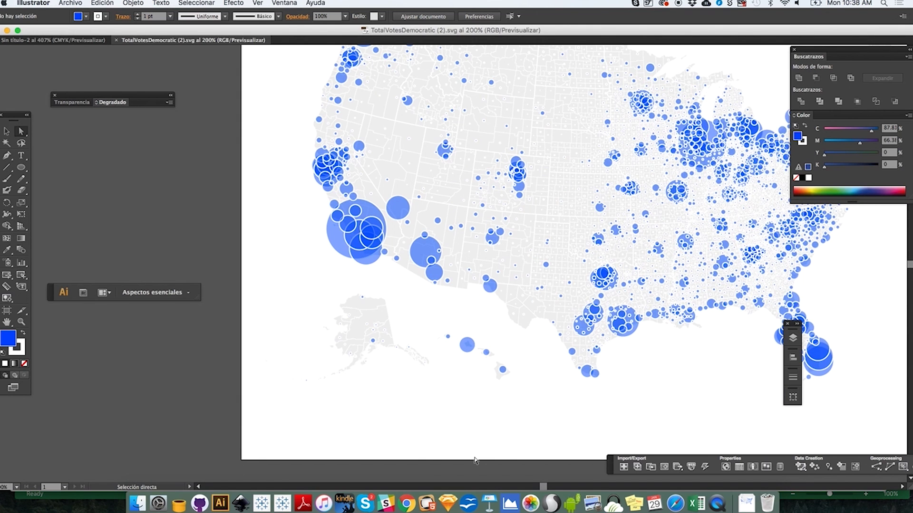
- Switch to Adobe Reader and view the election maps in 5PopularVoteMAP.pdf and 1MapCounty.pdf
click(302, 503)
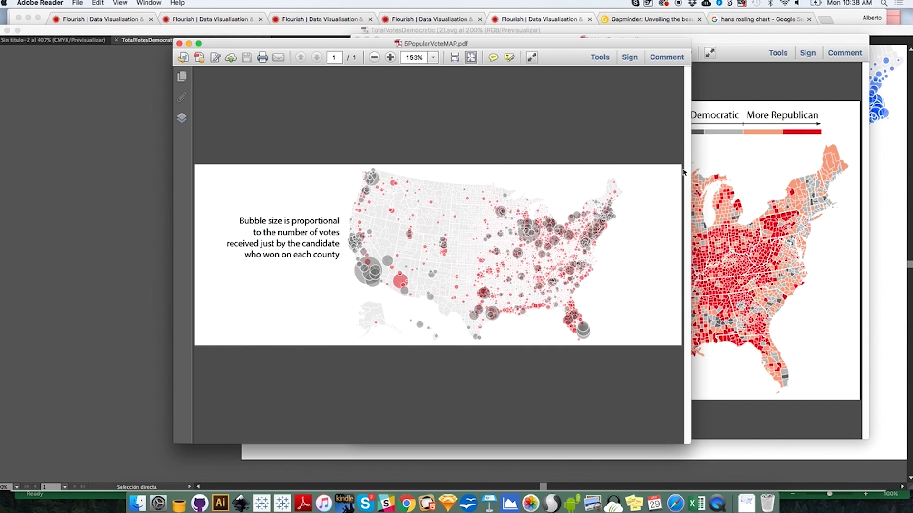
click(718, 164)
drag(698, 39, 634, 20)
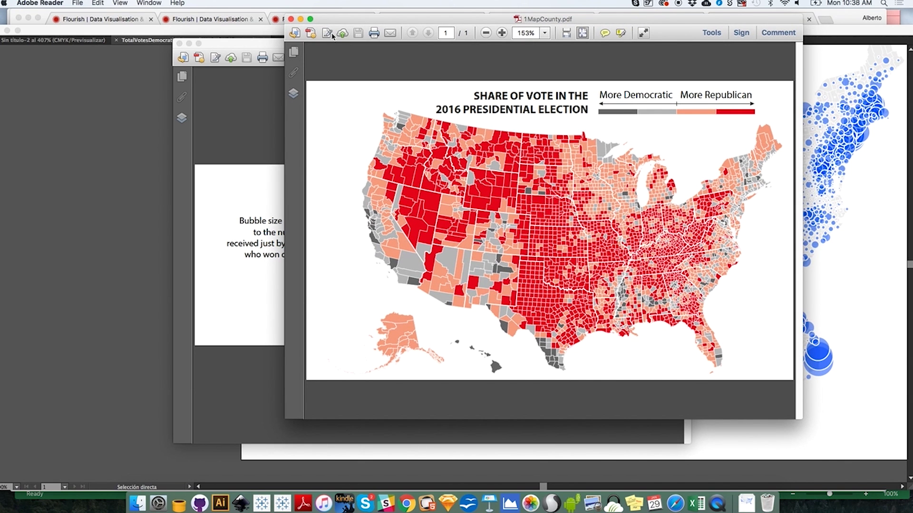
click(274, 46)
drag(271, 45, 180, 35)
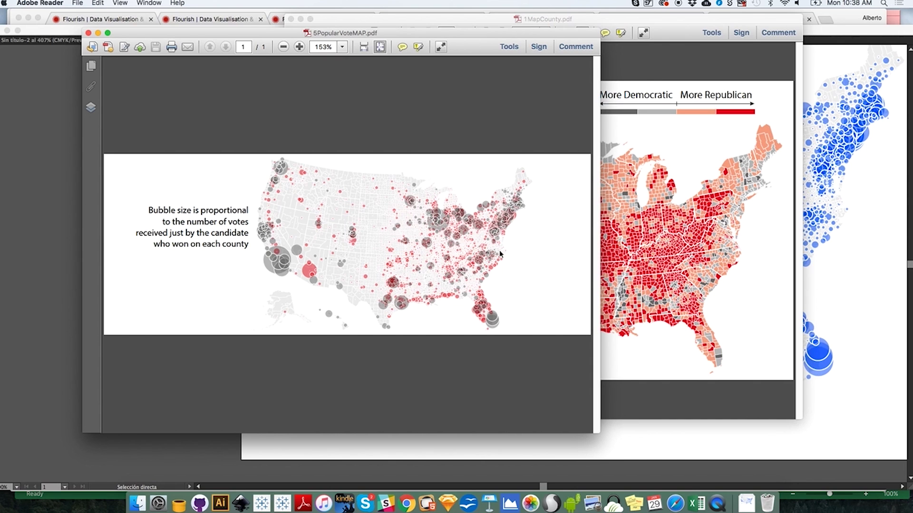
click(149, 3)
click(157, 90)
- Switch back to Chrome, dismiss the map's export options, and examine the Public plan's mobile and tablet feature on the pricing page
click(413, 504)
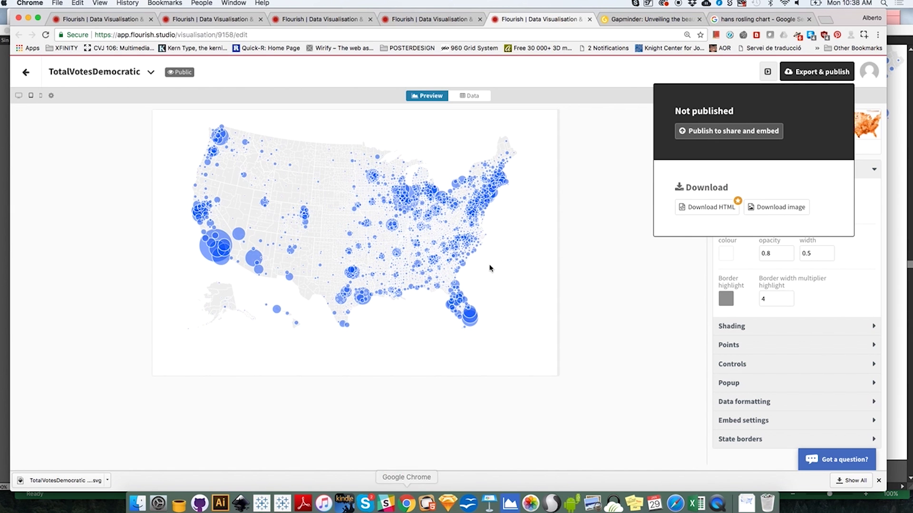
click(632, 255)
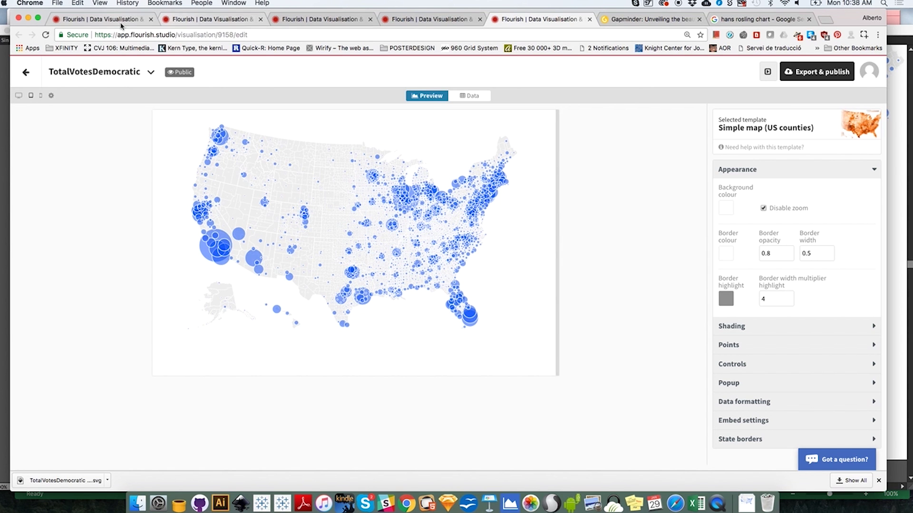
click(95, 19)
drag(112, 361, 183, 365)
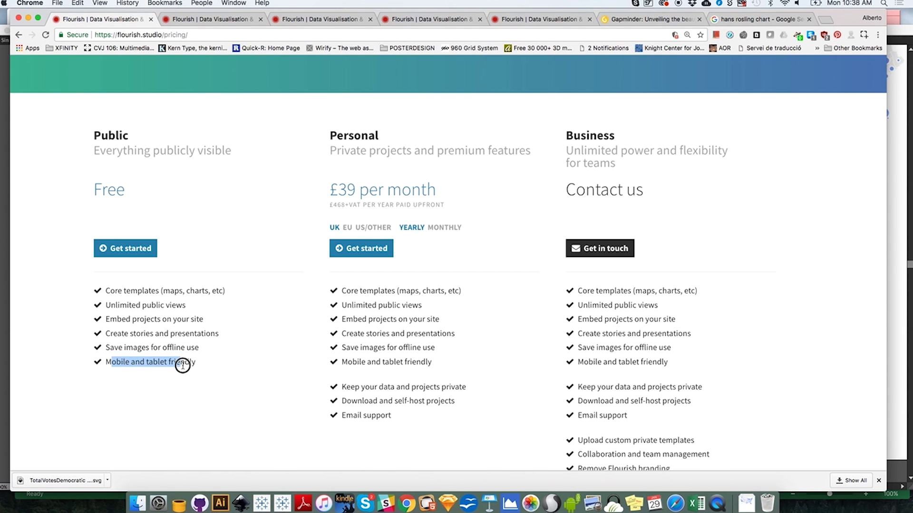
click(185, 364)
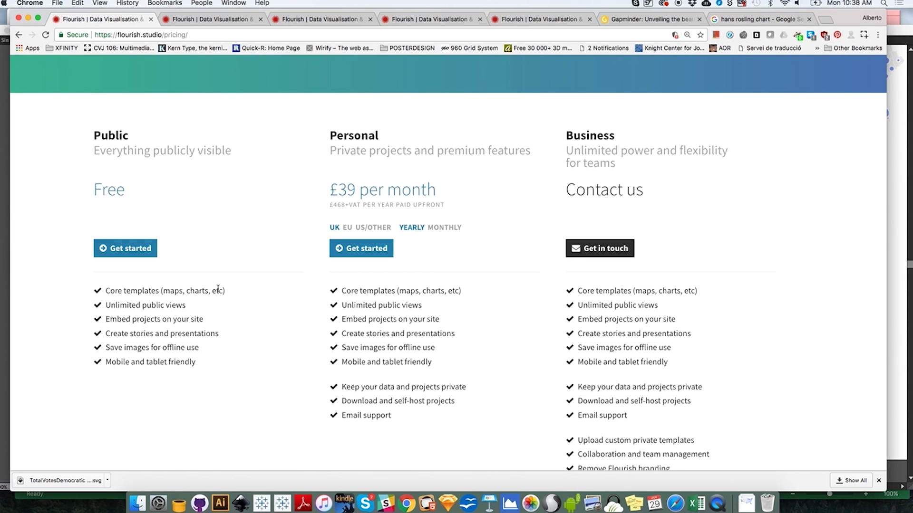
- Examine the Personal plan's private projects, premium features and self-hosting option on the pricing page
drag(330, 150, 407, 148)
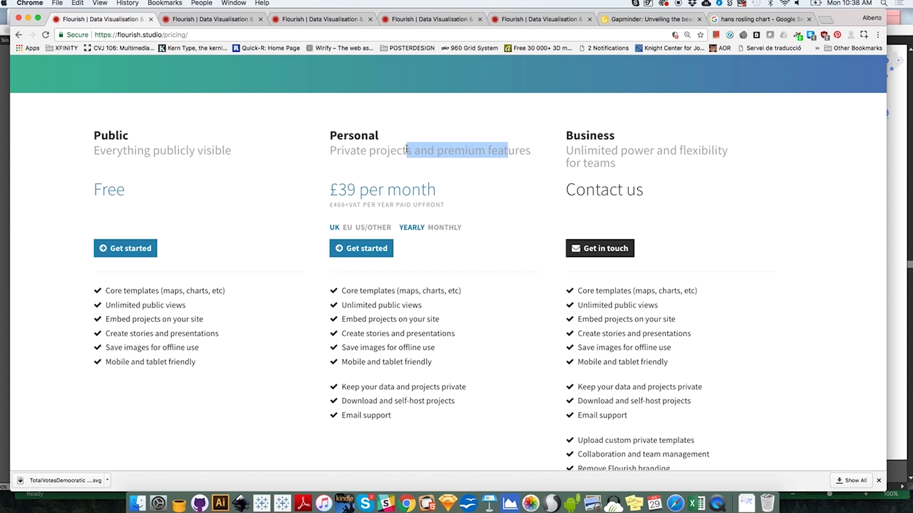
click(407, 149)
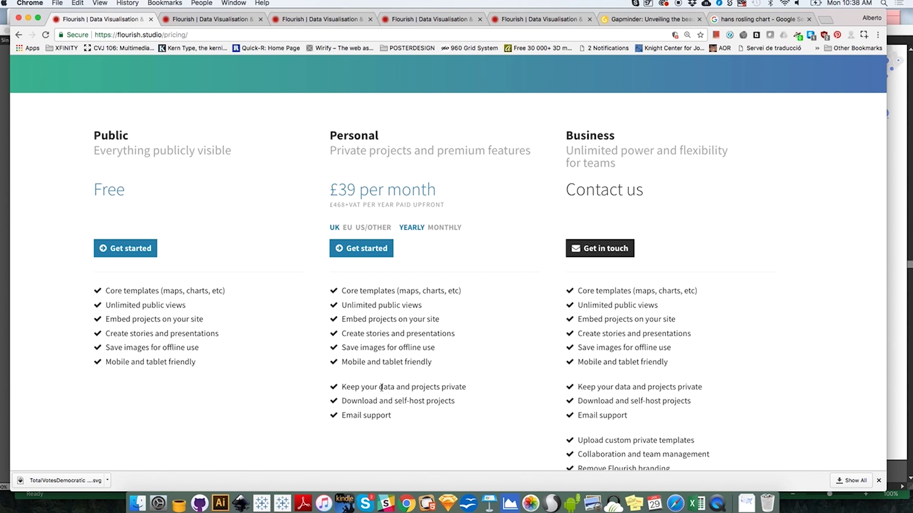
mouse_move(346, 387)
mouse_down()
mouse_move(458, 386)
mouse_move(423, 402)
mouse_move(340, 402)
mouse_up()
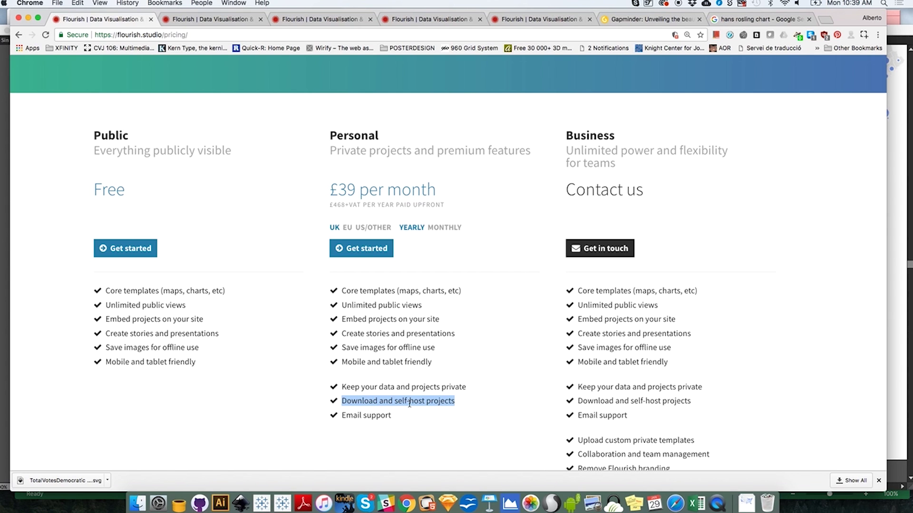
- Check the TotalVotesDemocratic map and the projects overview, and review the full Public plan feature list on the pricing page
click(528, 20)
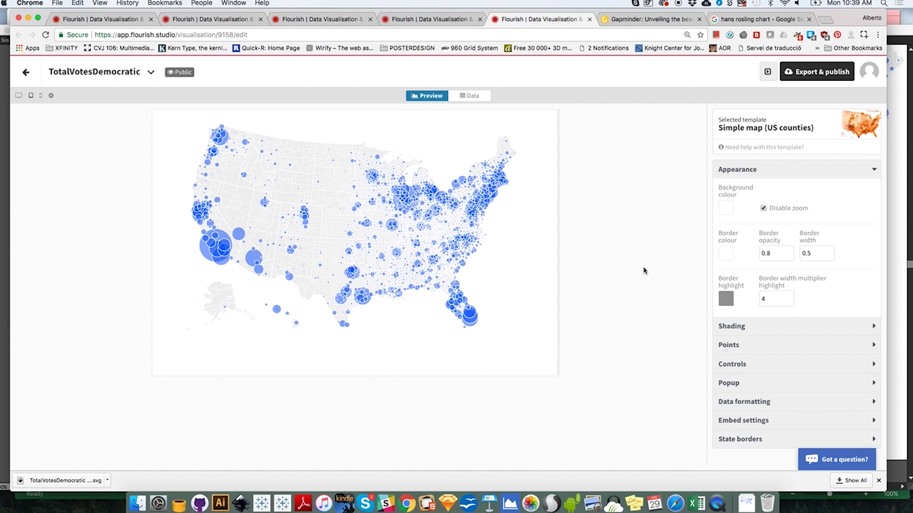
click(209, 19)
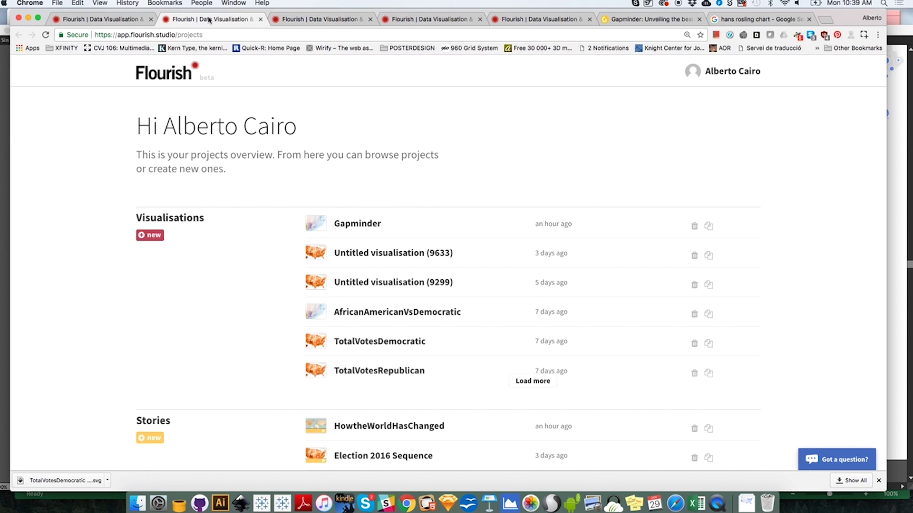
click(131, 19)
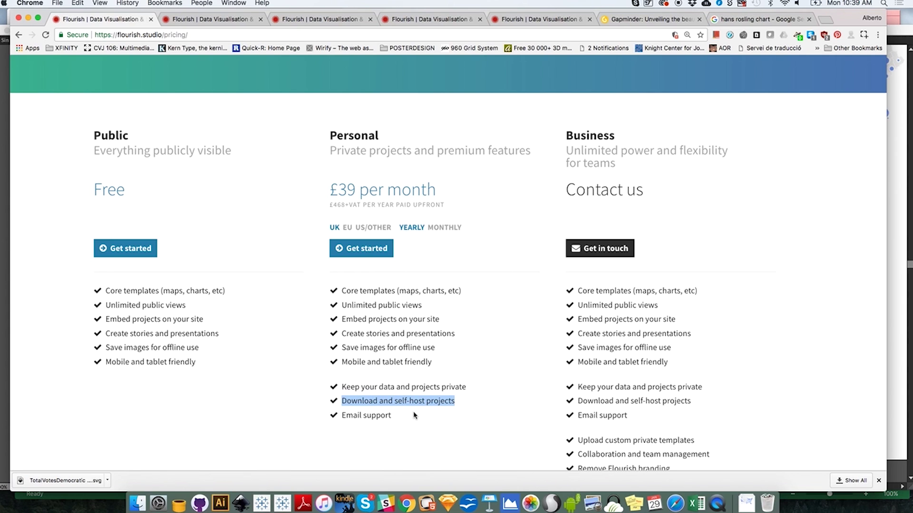
click(202, 343)
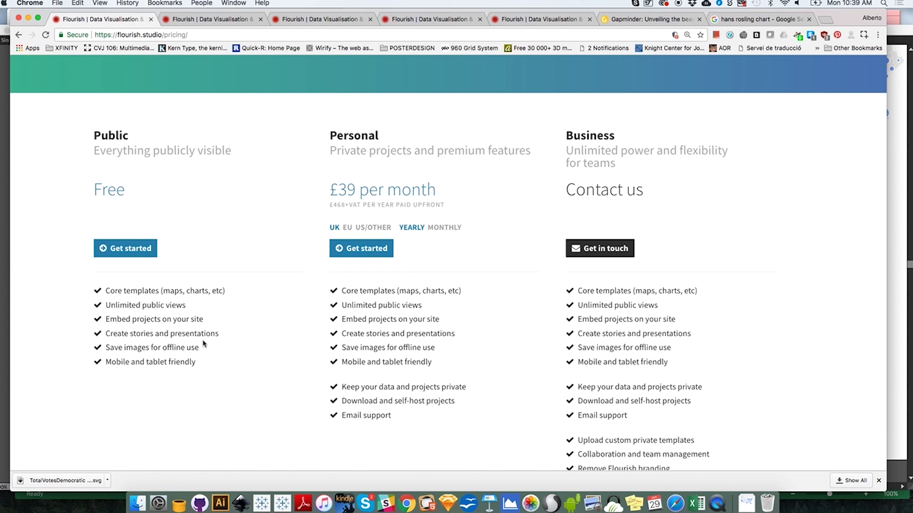
drag(201, 367, 90, 144)
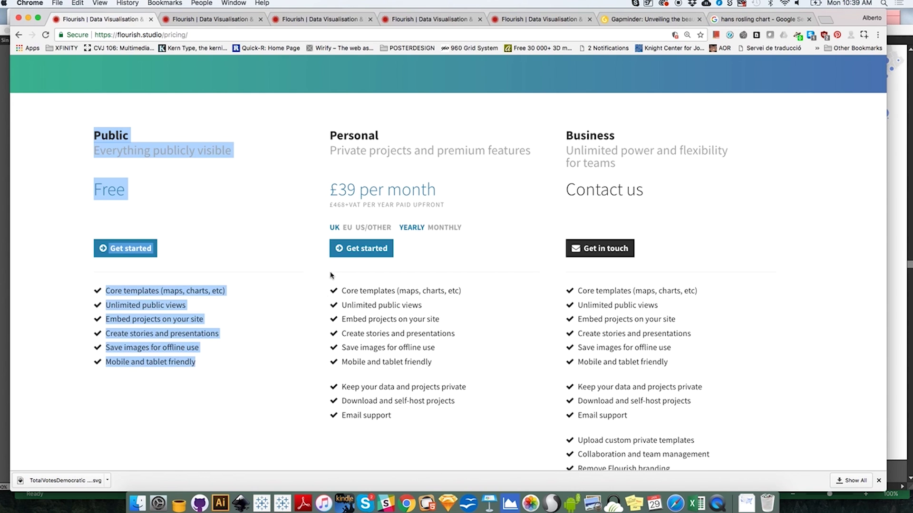
- Revisit the open Flourish projects, including the TotalVotesDemocratic map, the projects overview and the HowtheWorldHasChanged story
click(333, 19)
click(466, 19)
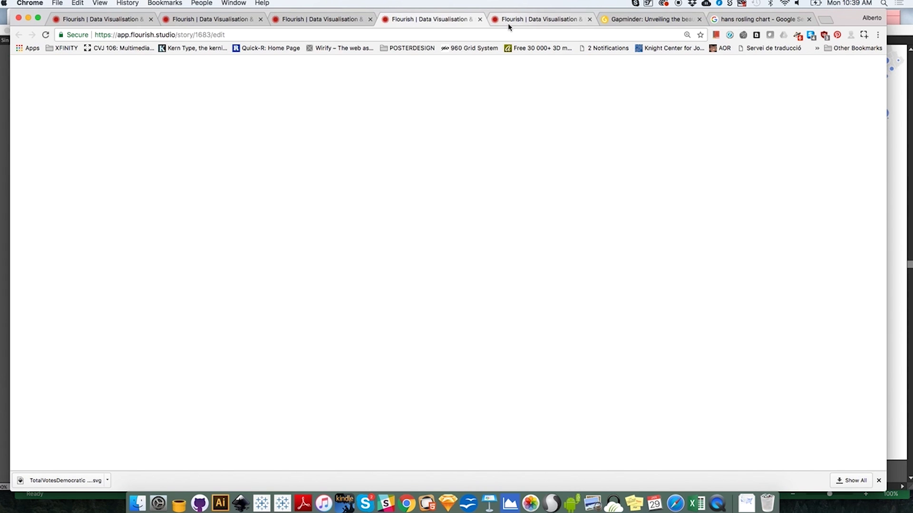
click(514, 20)
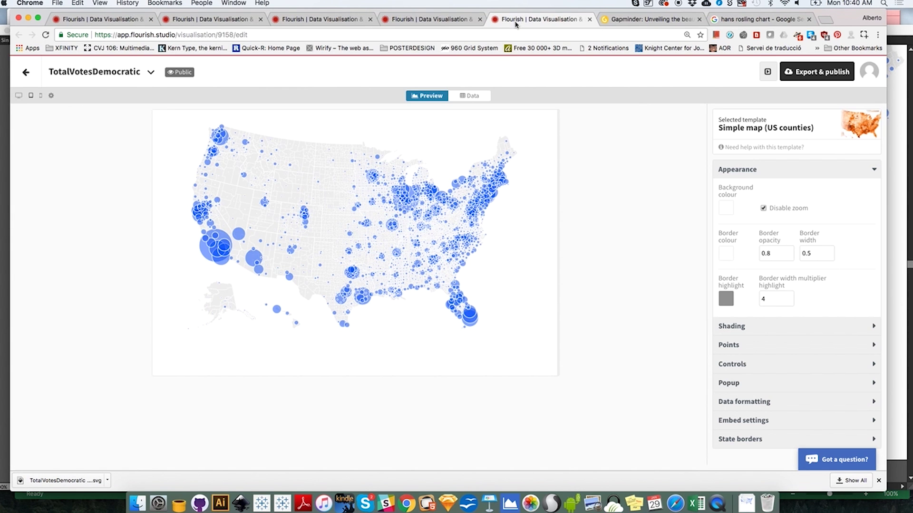
click(238, 19)
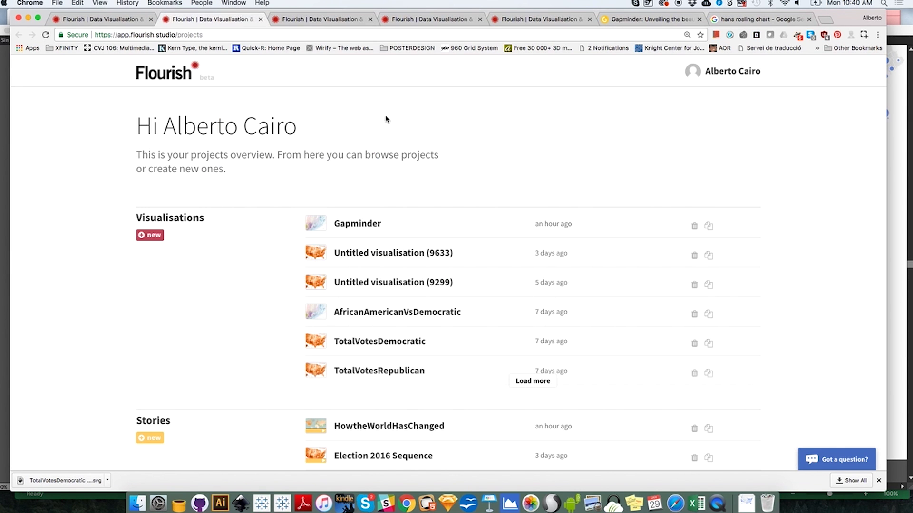
click(343, 20)
click(417, 21)
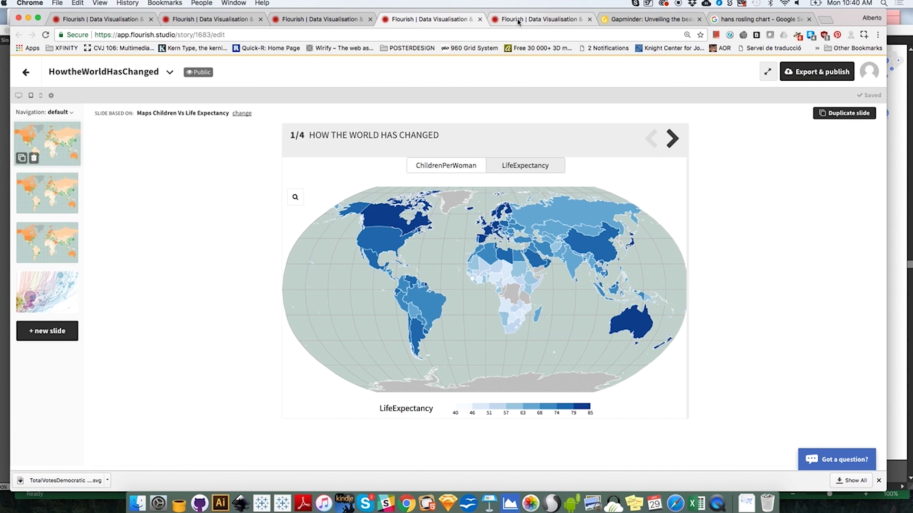